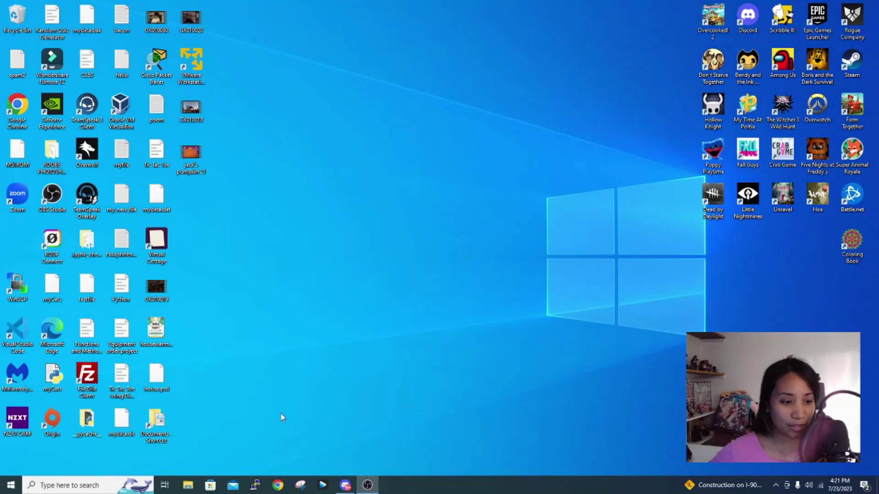
# - Open File Explorer's This PC view and confirm only Local Disk (C:) is listed
pyautogui.click(187, 486)
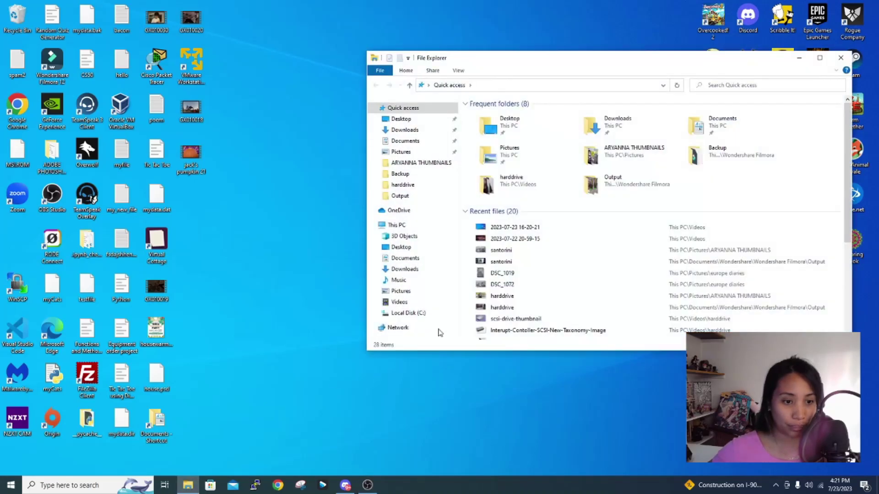
pyautogui.moveTo(526, 67); pyautogui.dragTo(456, 108)
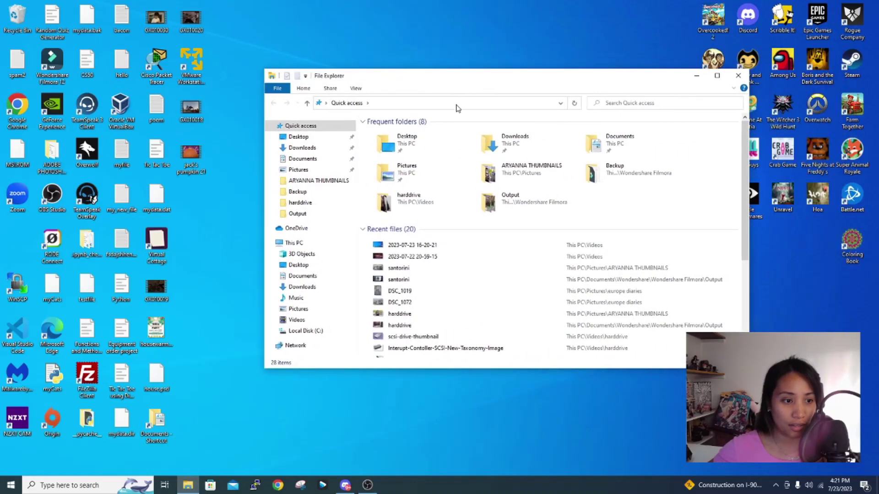
pyautogui.click(316, 244)
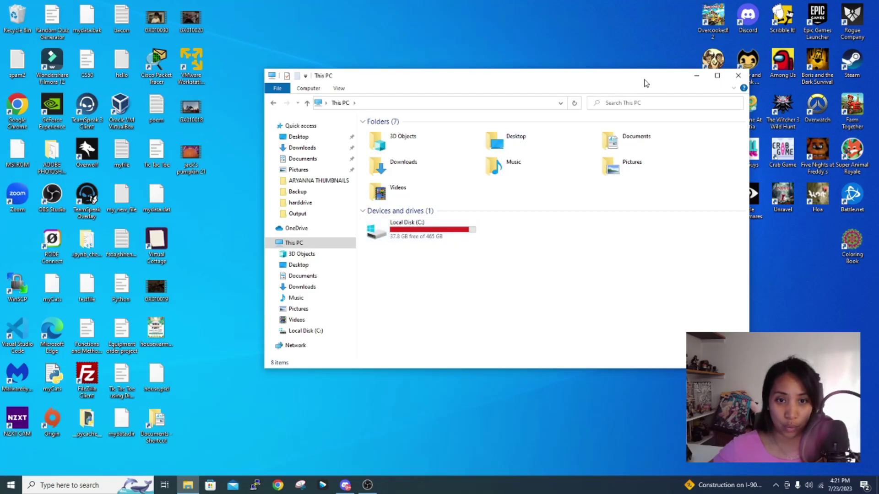
pyautogui.click(697, 77)
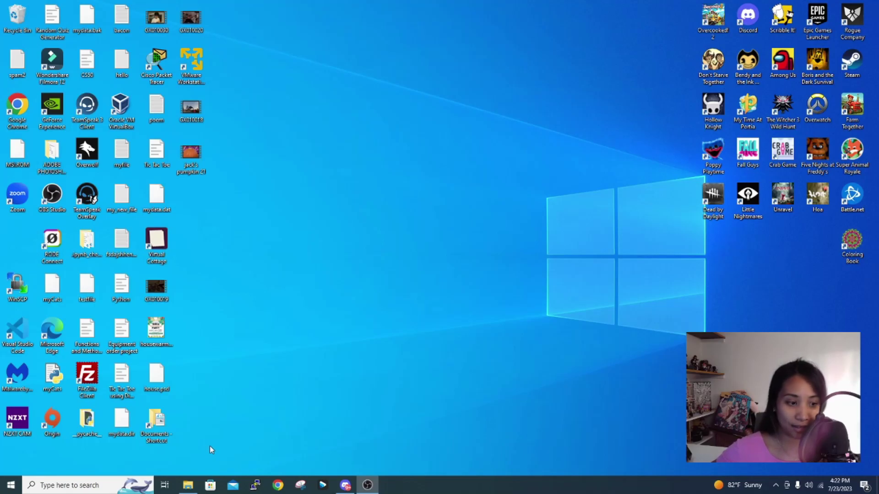
pyautogui.click(188, 485)
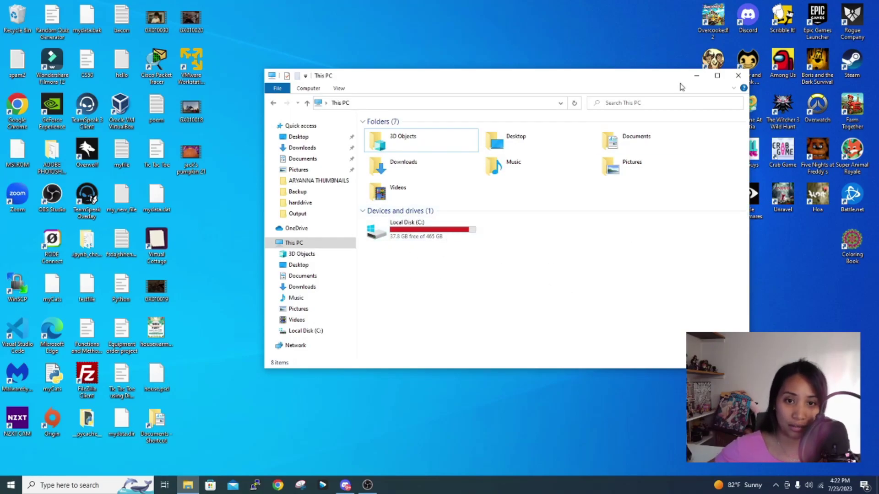
# - Minimize Explorer and search Windows for 'disk mana'
pyautogui.click(696, 79)
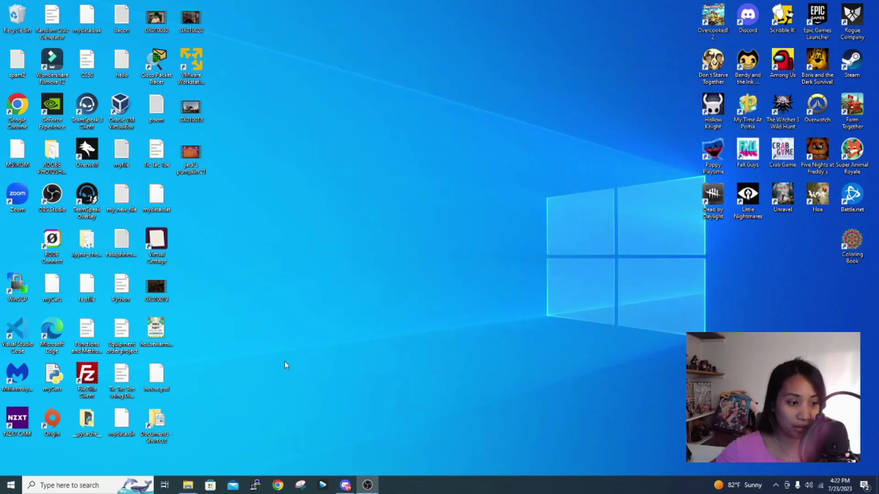
pyautogui.click(76, 488)
pyautogui.write('disk')
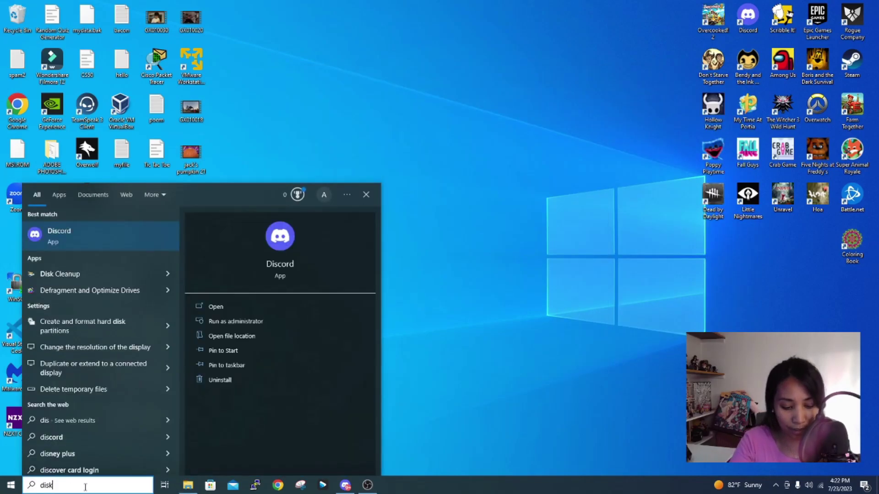
pyautogui.write(' mana')
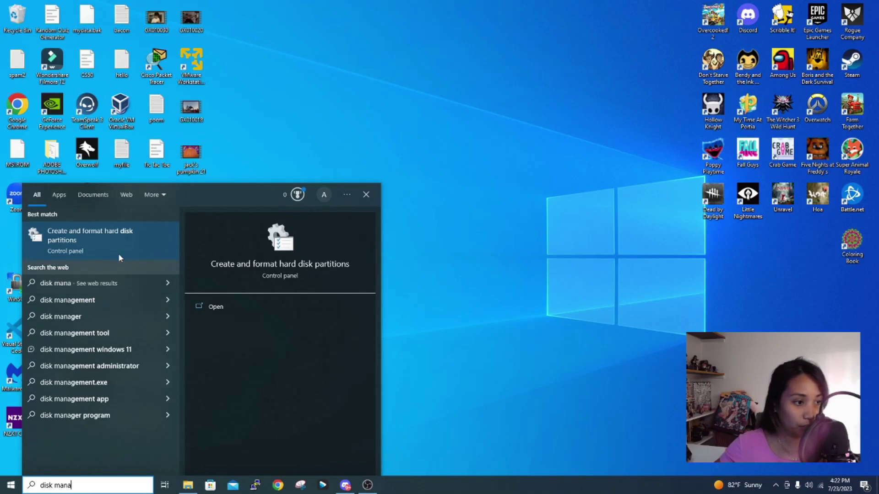
# - Launch Disk Management and initialize the new 931.50 GB Disk 0 with the GPT partition style
pyautogui.click(136, 253)
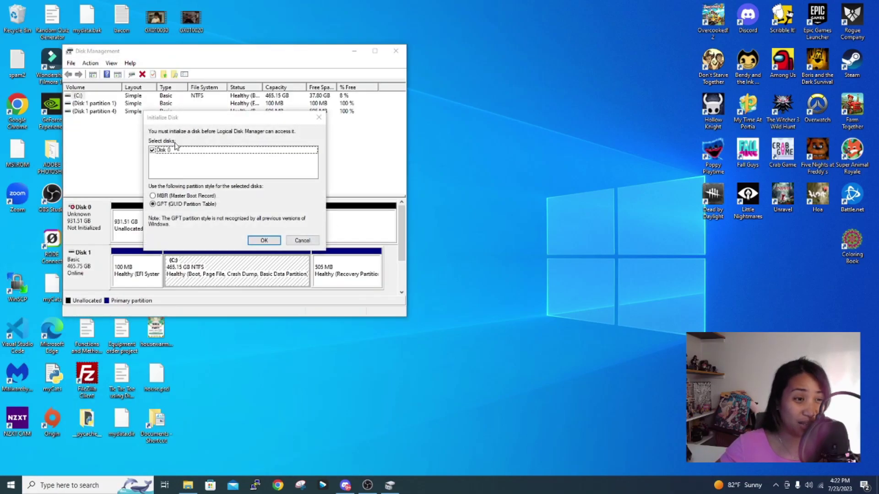
pyautogui.moveTo(208, 123); pyautogui.dragTo(263, 119)
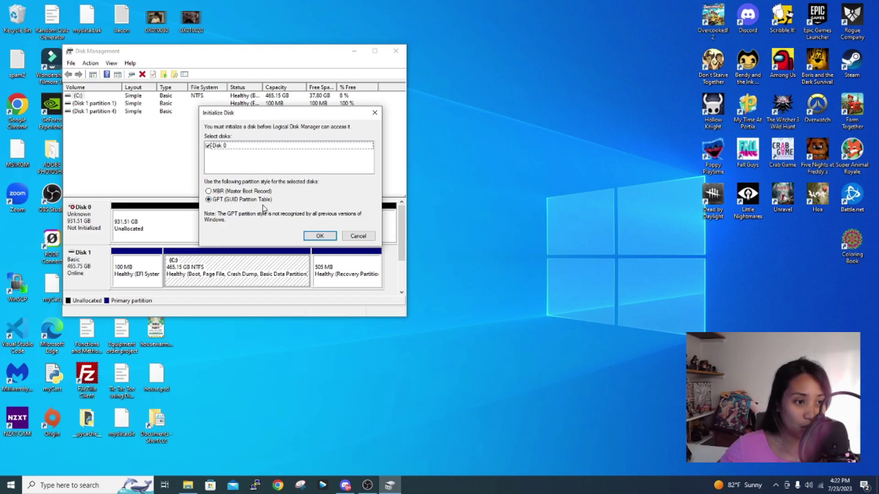
pyautogui.click(319, 235)
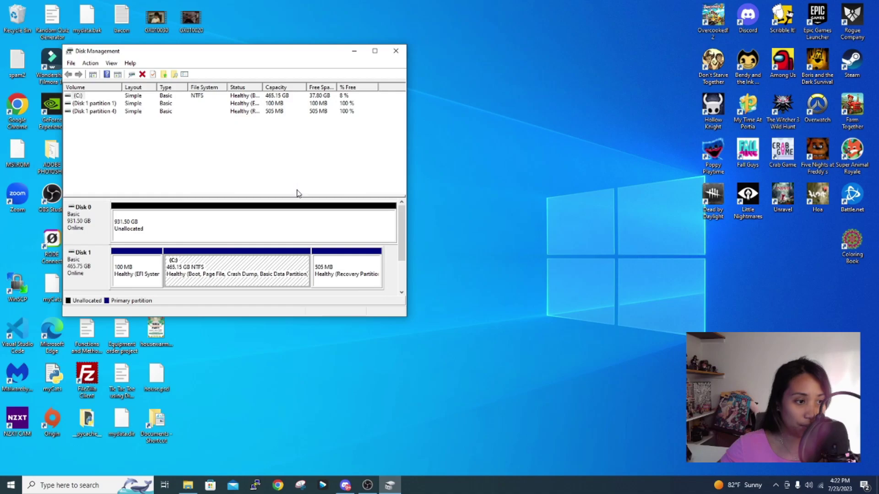
pyautogui.rightClick(245, 224)
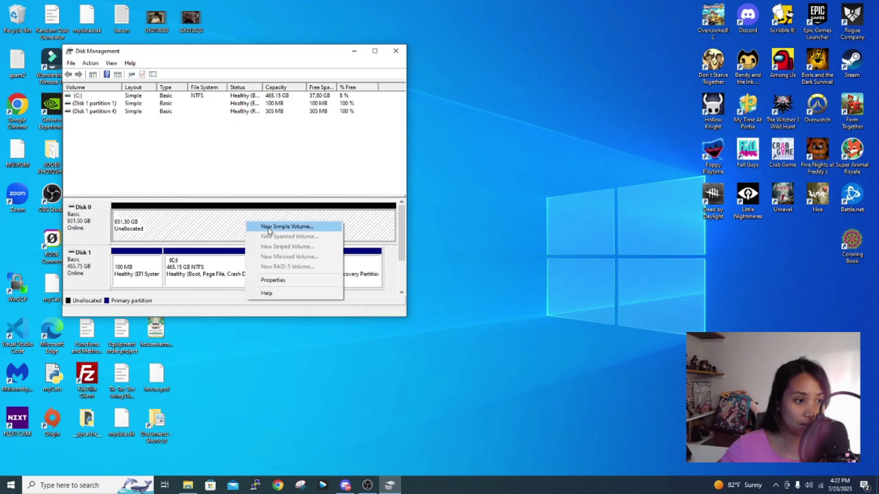
# - Create a full 953852 MB simple volume on Disk 0: letter D, NTFS quick format, label New Volume
pyautogui.click(270, 228)
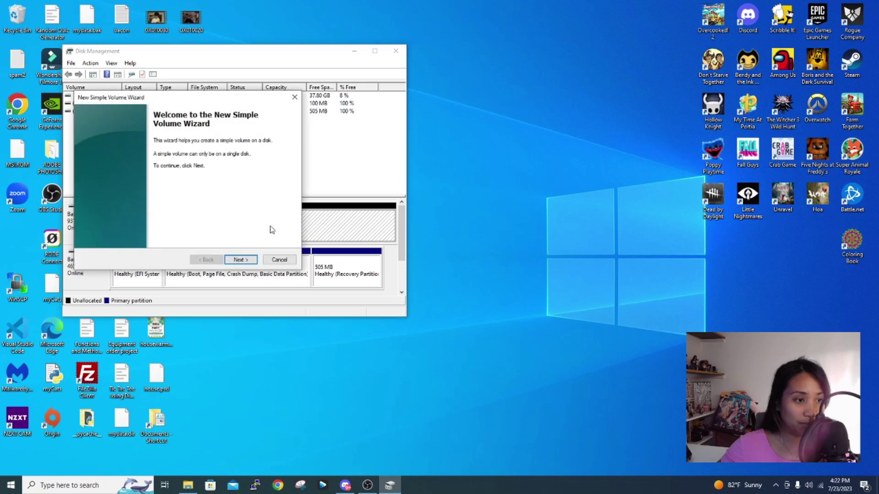
pyautogui.click(240, 259)
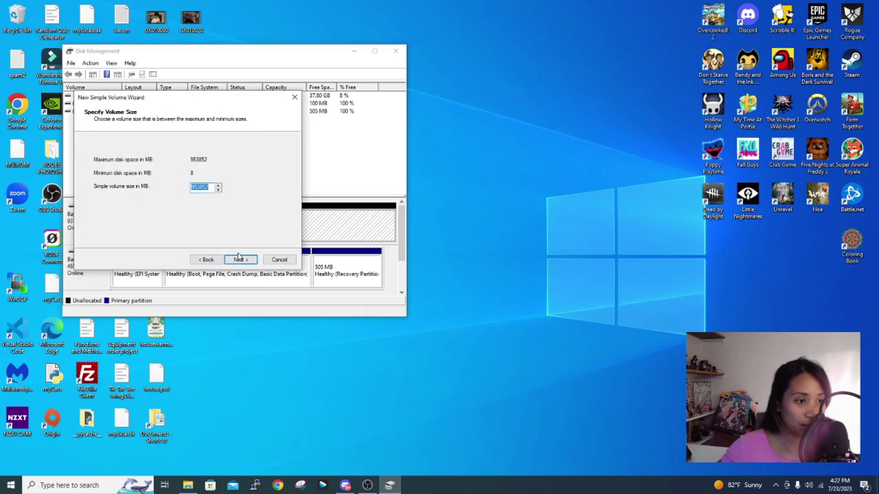
pyautogui.click(241, 259)
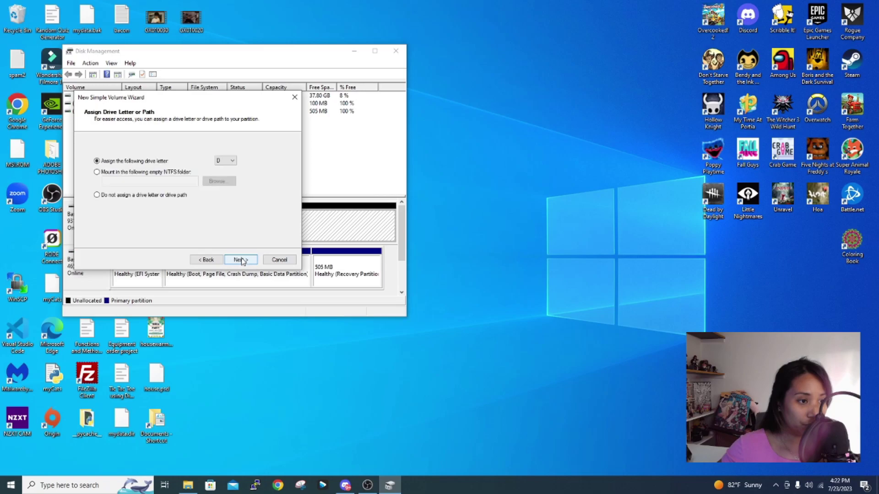
pyautogui.click(232, 161)
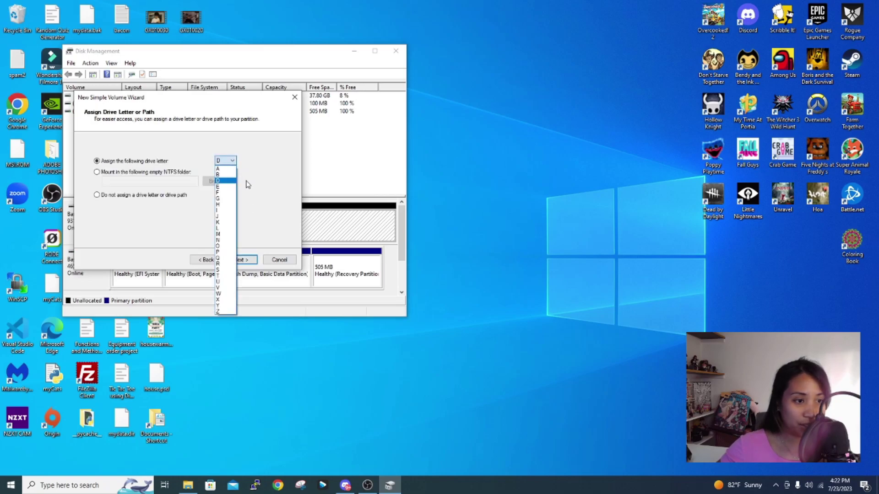
pyautogui.click(252, 181)
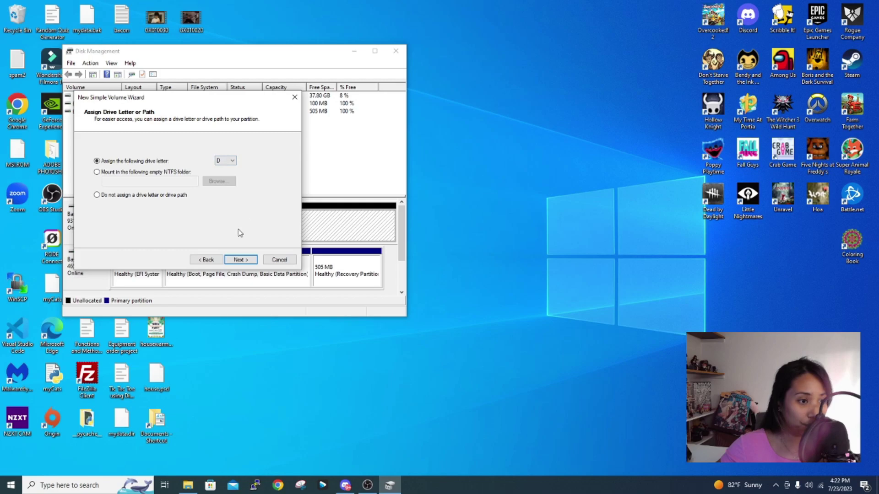
pyautogui.click(250, 260)
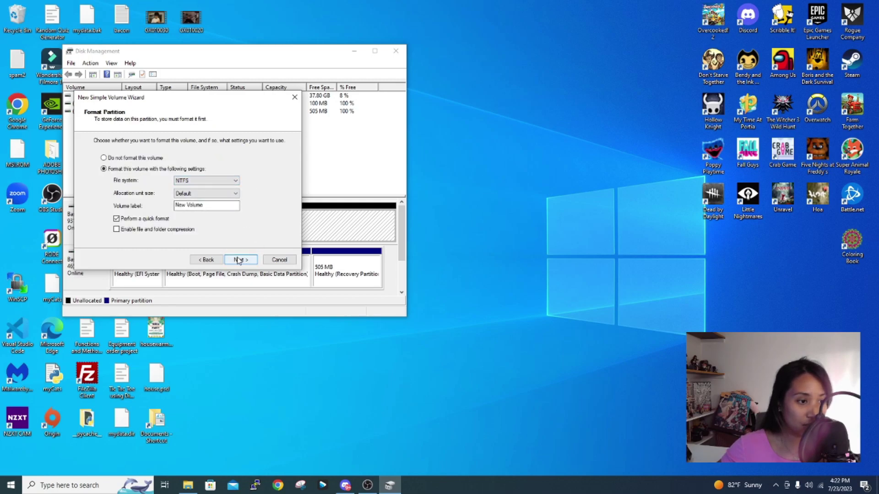
pyautogui.click(238, 260)
pyautogui.click(241, 259)
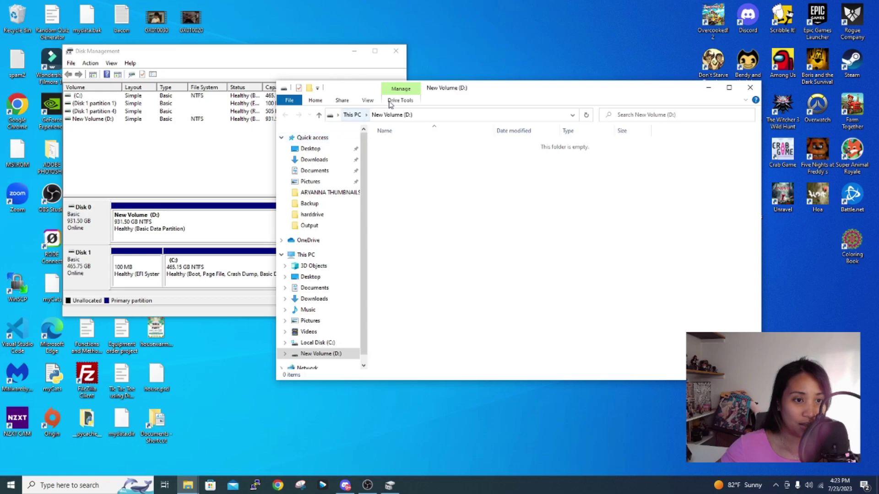
# - Show This PC with the 931 GB New Volume (D:) listed beside Local Disk (C:)
pyautogui.moveTo(356, 89); pyautogui.dragTo(382, 85)
pyautogui.click(329, 247)
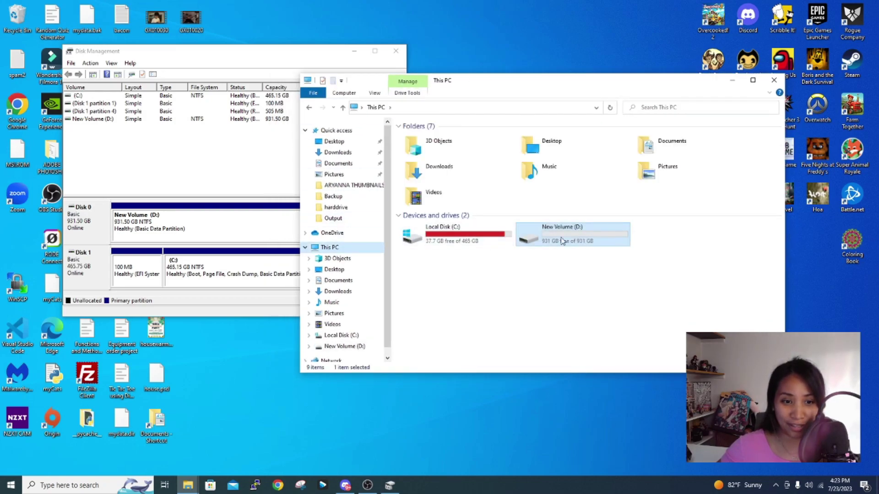
pyautogui.click(542, 295)
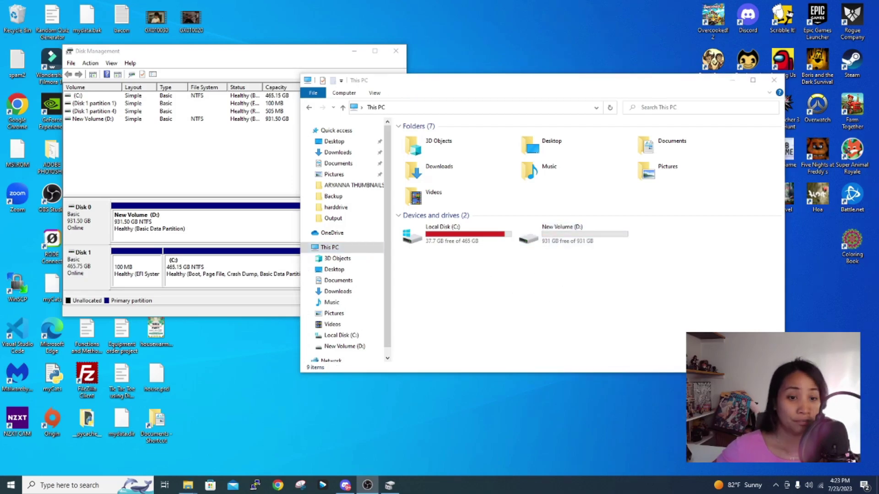
pyautogui.hotkey('alt', 'Tab')
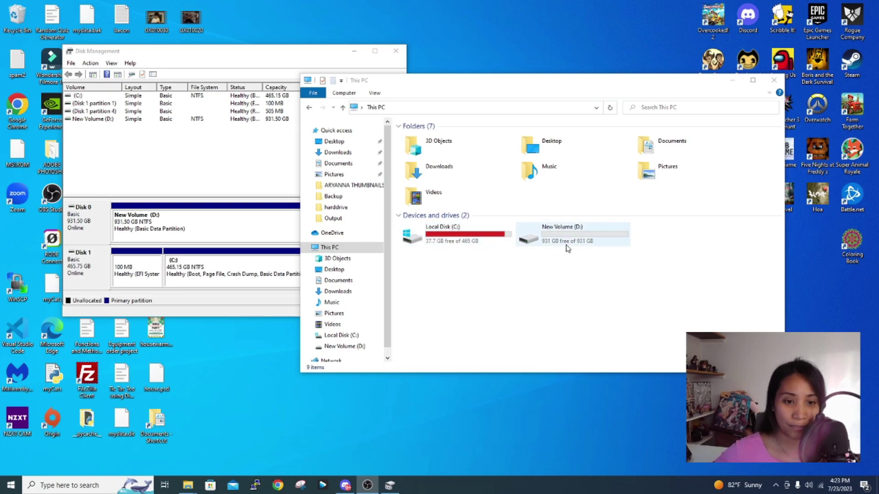
pyautogui.click(689, 247)
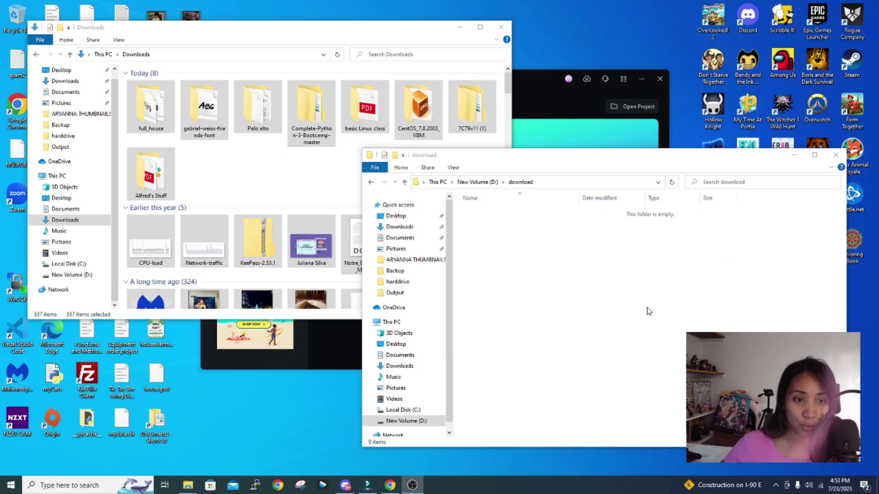
# - Check the size of the Downloads folder in its Properties
pyautogui.click(506, 171)
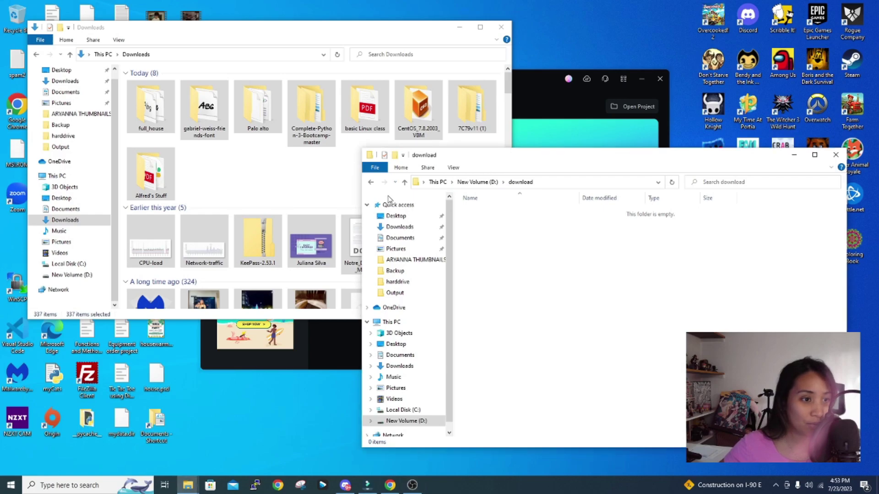
pyautogui.click(220, 36)
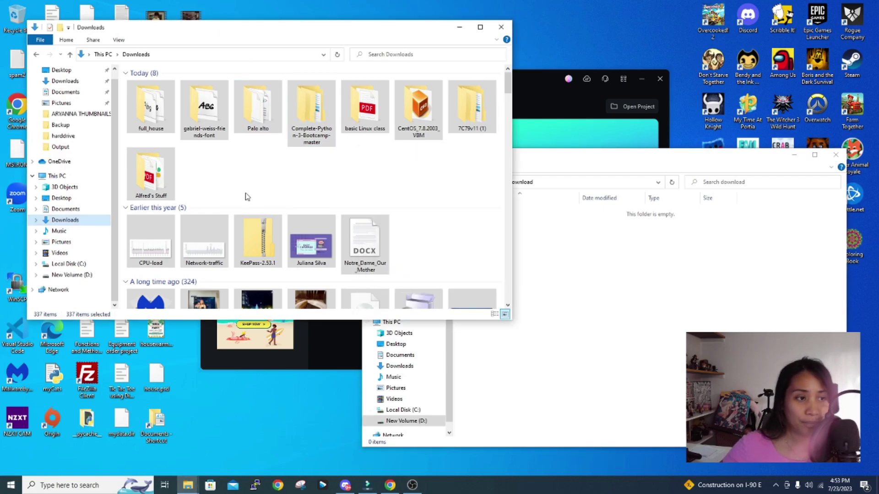
pyautogui.rightClick(81, 221)
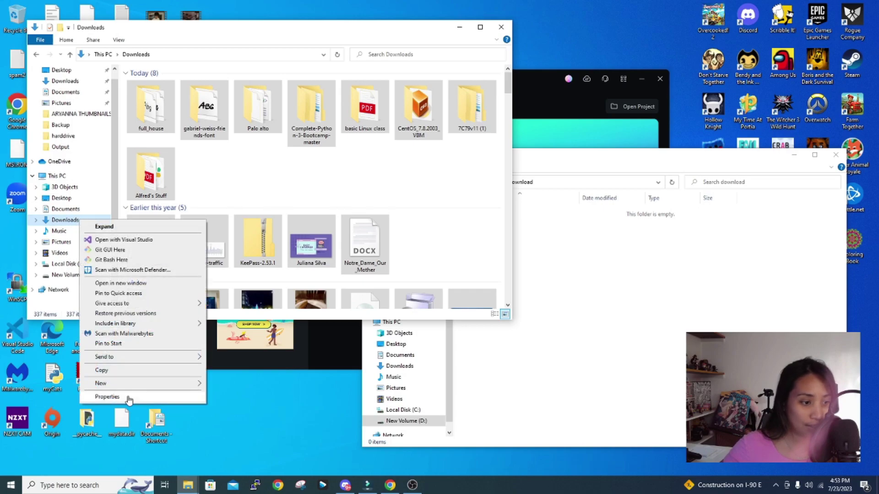
pyautogui.click(129, 397)
pyautogui.moveTo(224, 259); pyautogui.dragTo(233, 198)
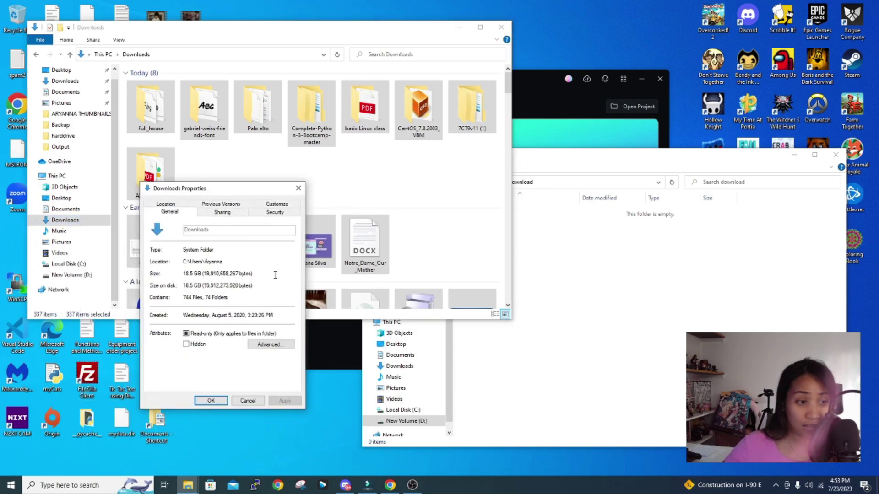
pyautogui.click(298, 189)
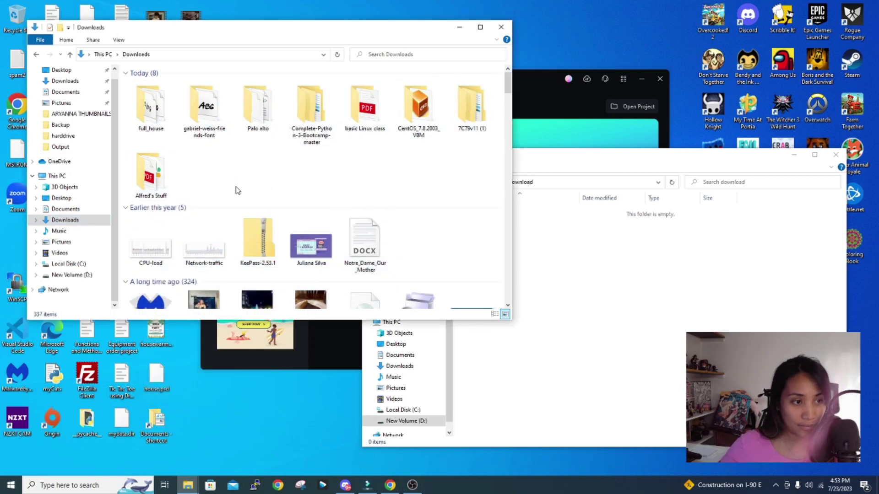
# - Select all 337 Downloads items and move them into the download folder on D:
pyautogui.click(160, 179)
pyautogui.hotkey('ctrl', 'a')
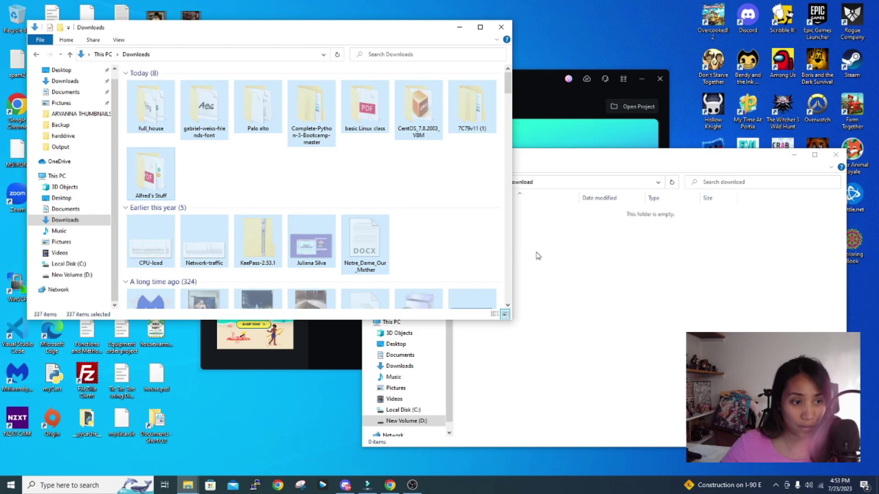
pyautogui.click(576, 255)
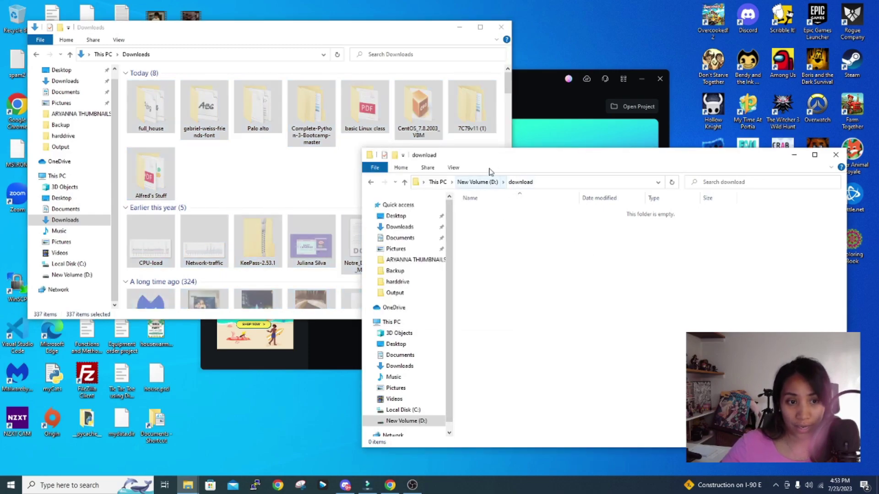
pyautogui.moveTo(500, 159); pyautogui.dragTo(474, 144)
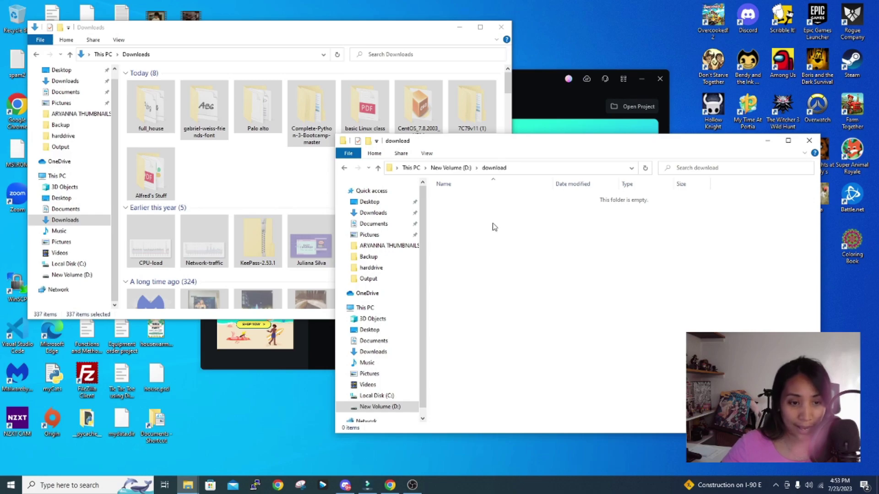
pyautogui.hotkey('ctrl', 'v')
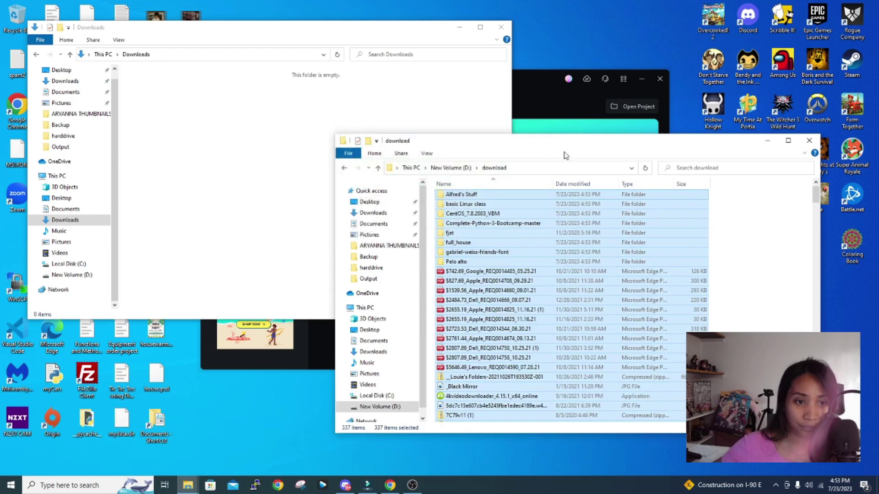
# - Deselect the moved items and scroll through the 337 files now in D:\download
pyautogui.click(755, 252)
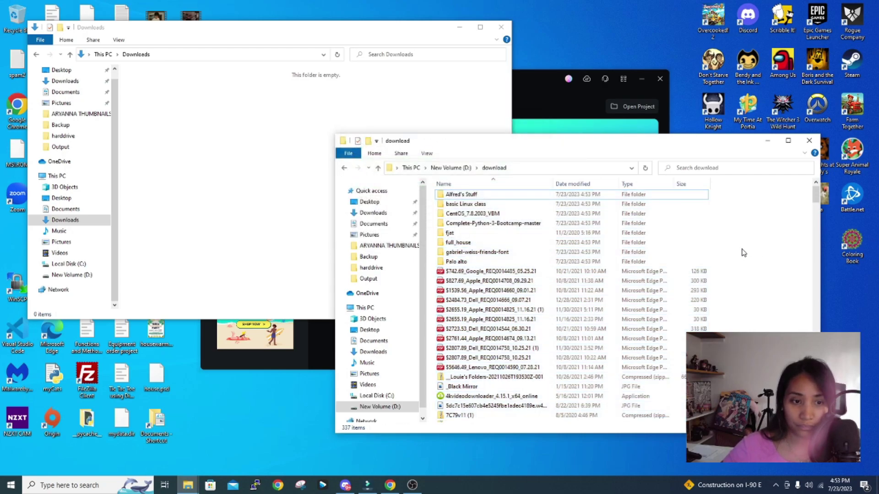
pyautogui.moveTo(509, 145); pyautogui.dragTo(504, 113)
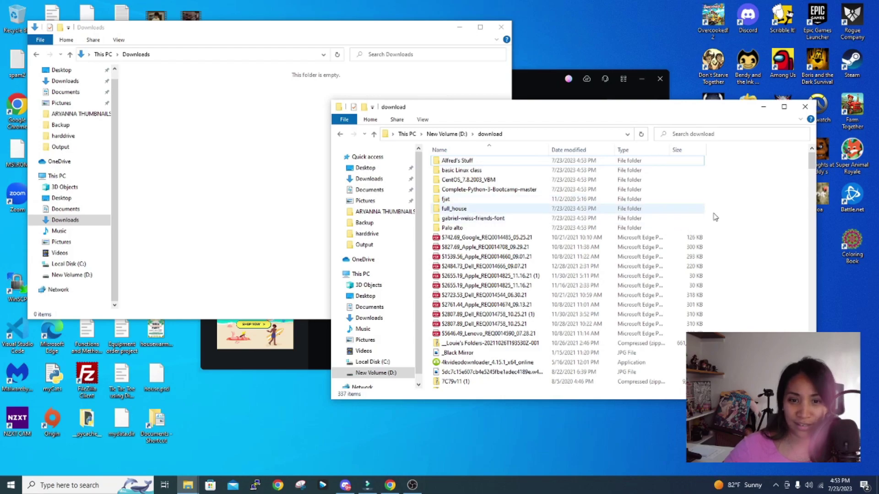
pyautogui.scroll(-20, 755, 243)
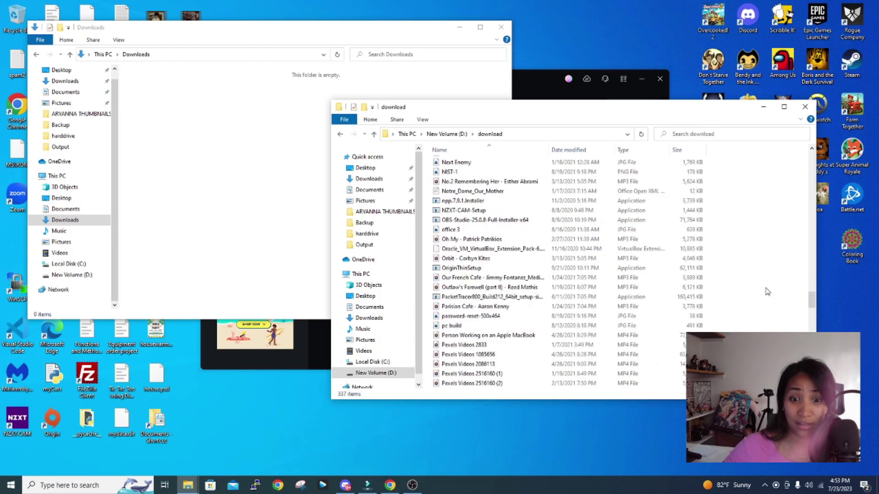
pyautogui.scroll(-10, 767, 295)
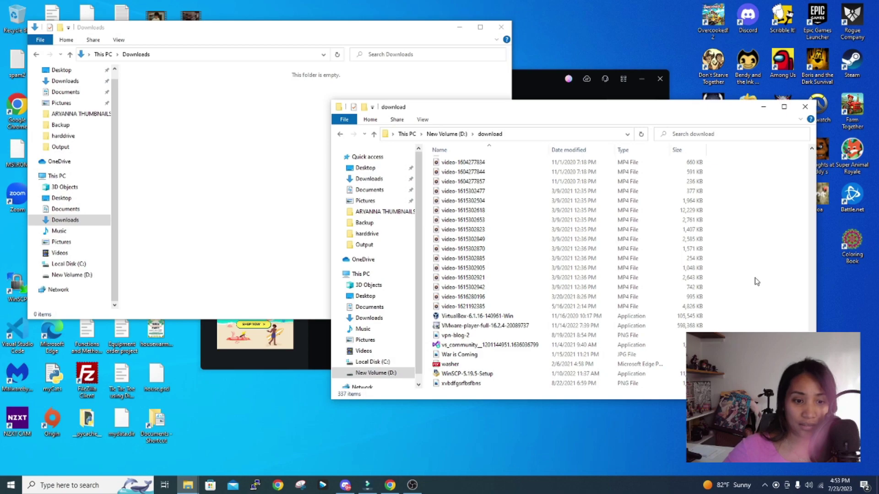